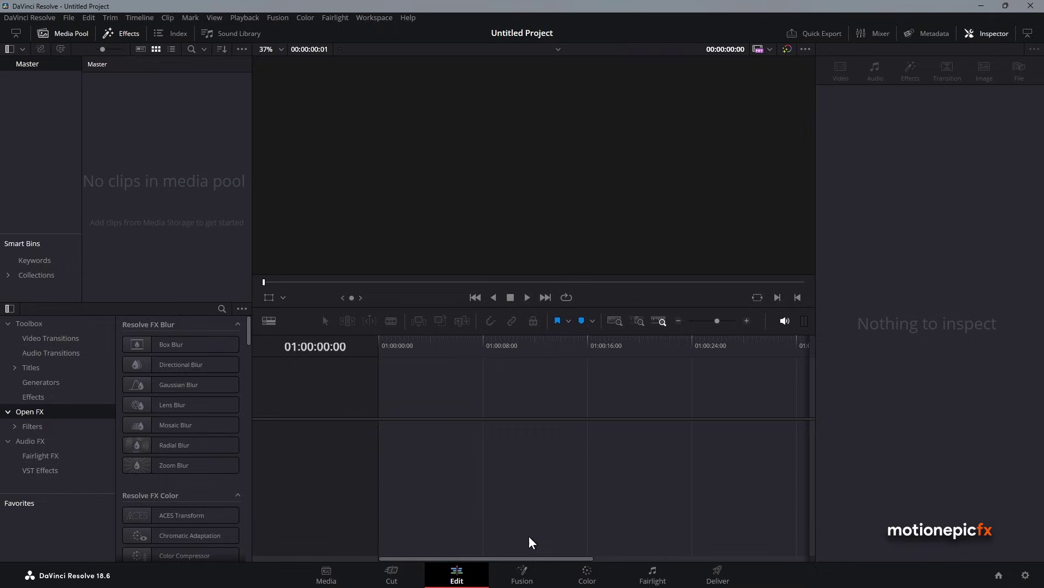
Add a Background node in Fusion feeding a solid black 1920x1080 output to MediaOut1.
left_click(524, 576)
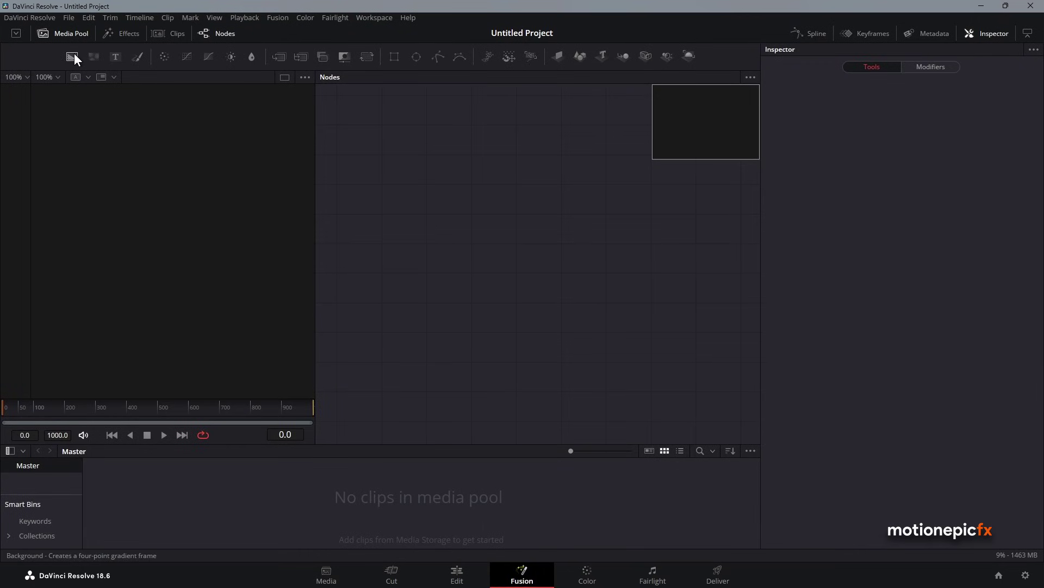
left_click_drag(74, 53, 526, 214)
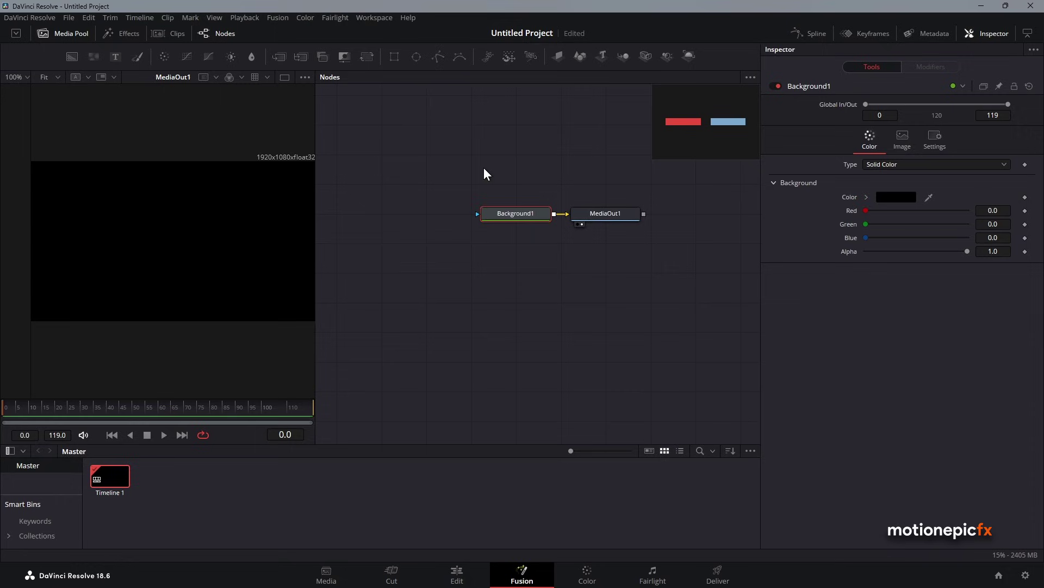
mouse_move(331, 581)
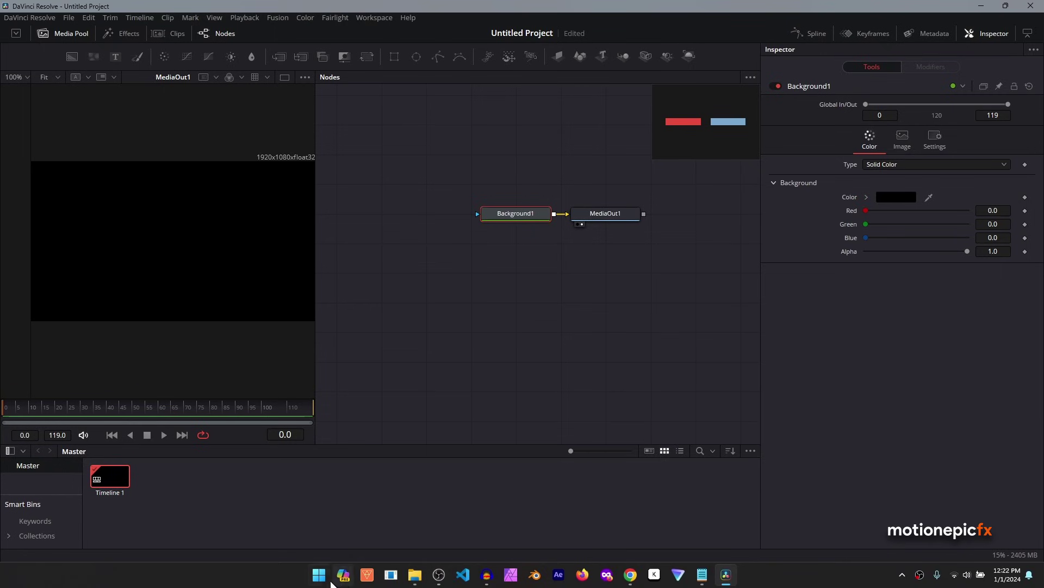
left_click(320, 576)
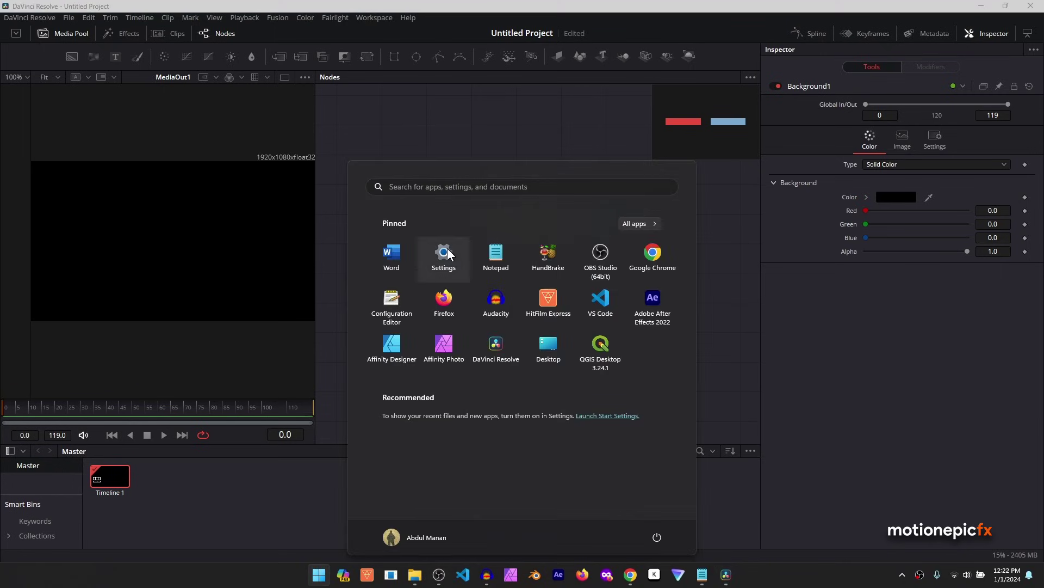
left_click(457, 142)
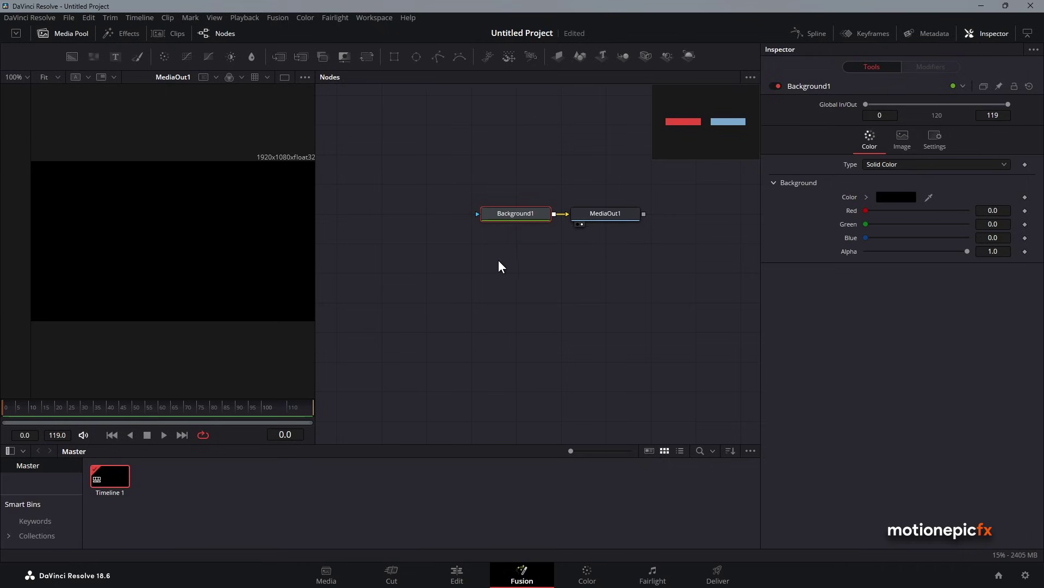
key("alt+space")
type("rev")
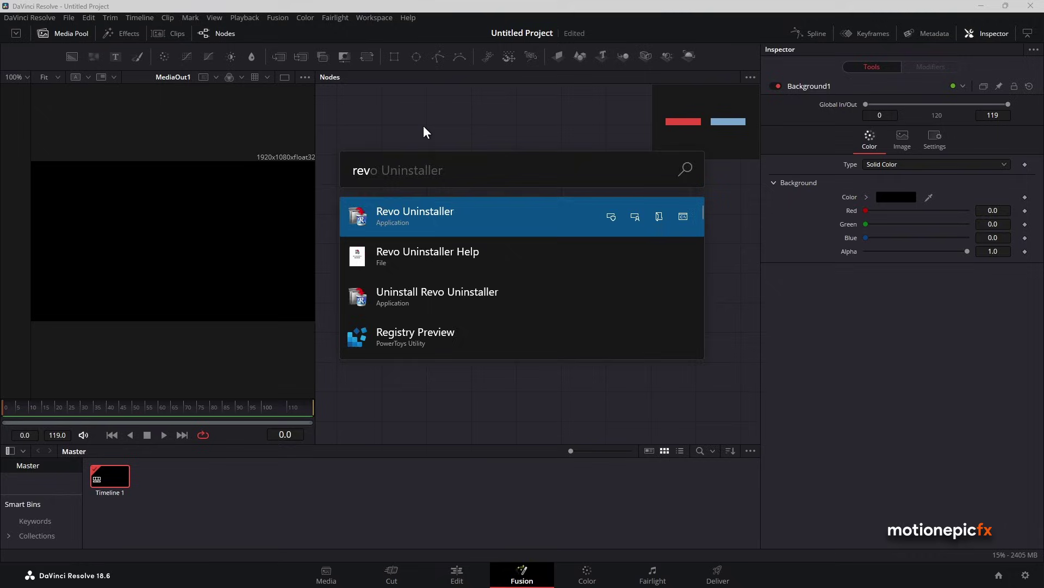
key("Escape")
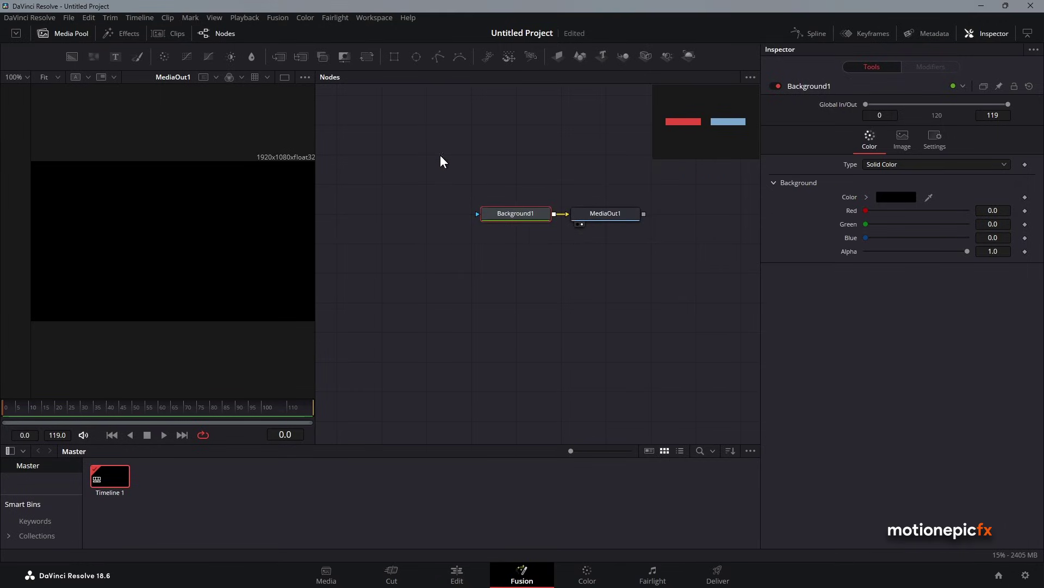
left_click_drag(440, 156, 594, 234)
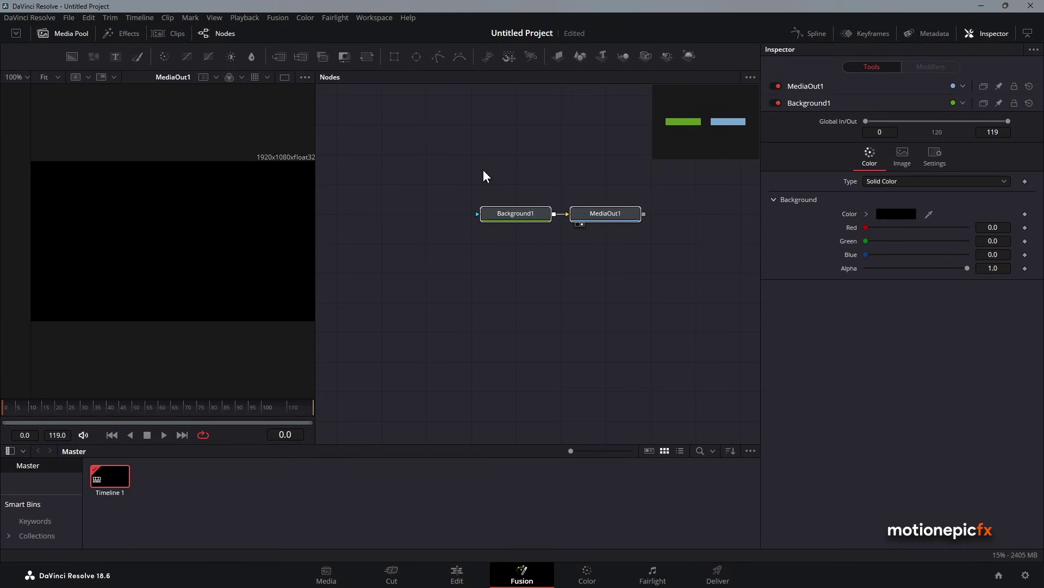
left_click(455, 160)
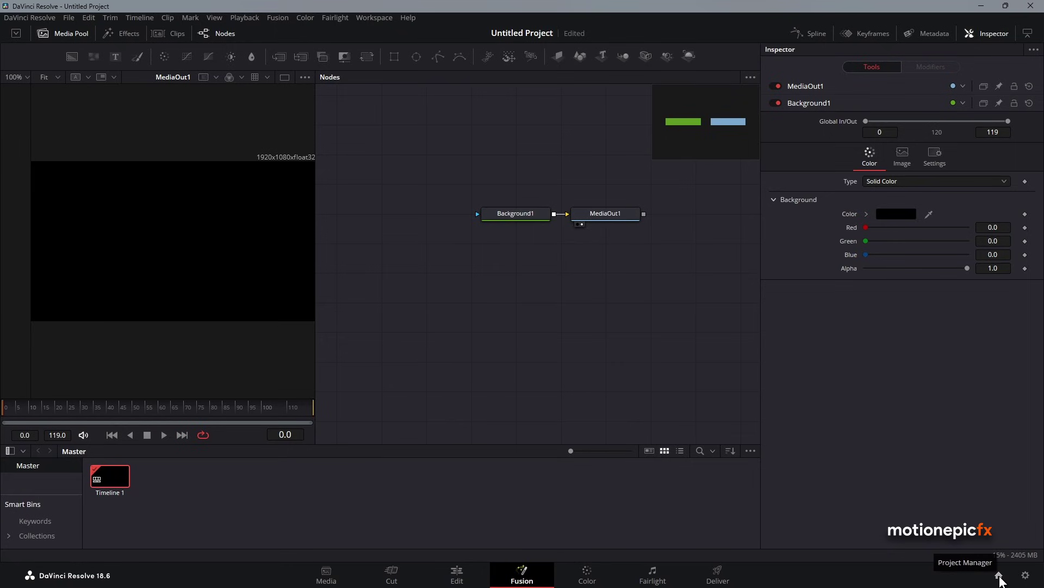
left_click(999, 575)
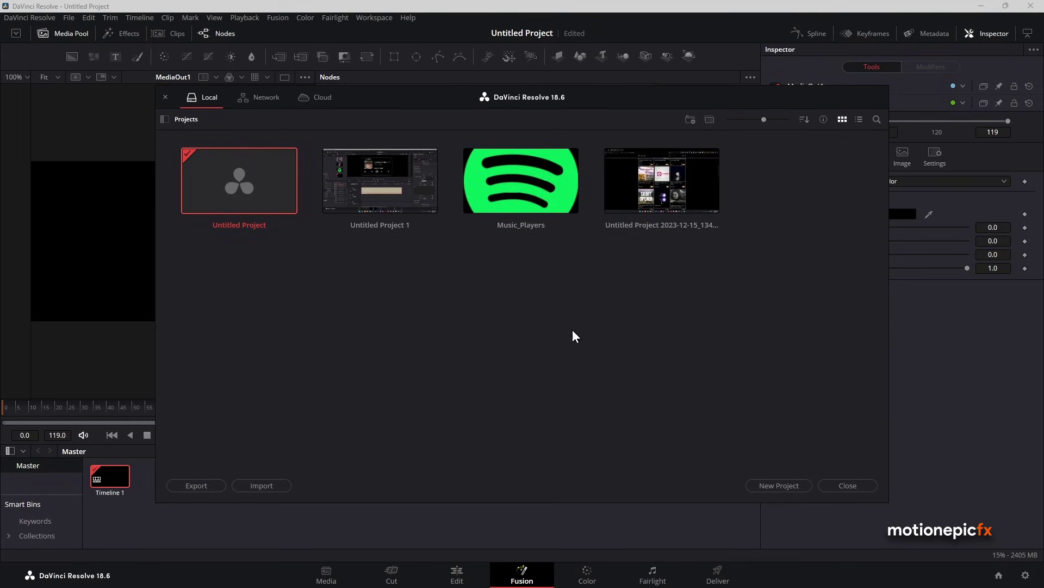
left_click(840, 486)
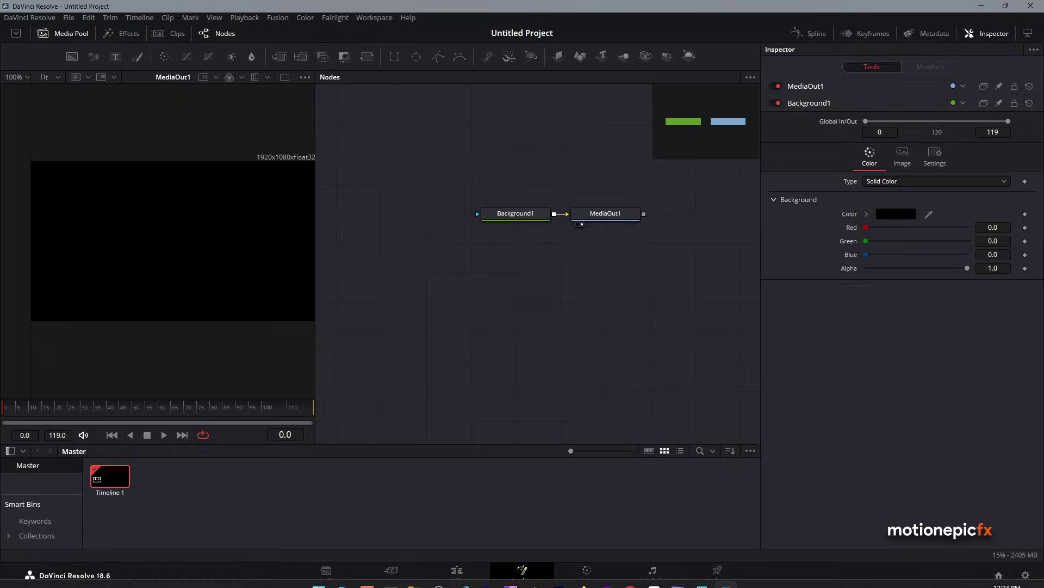
Filter Installed apps by 'davi' to show both DaVinci Resolve entries, then surface the Program Files window.
left_click(318, 574)
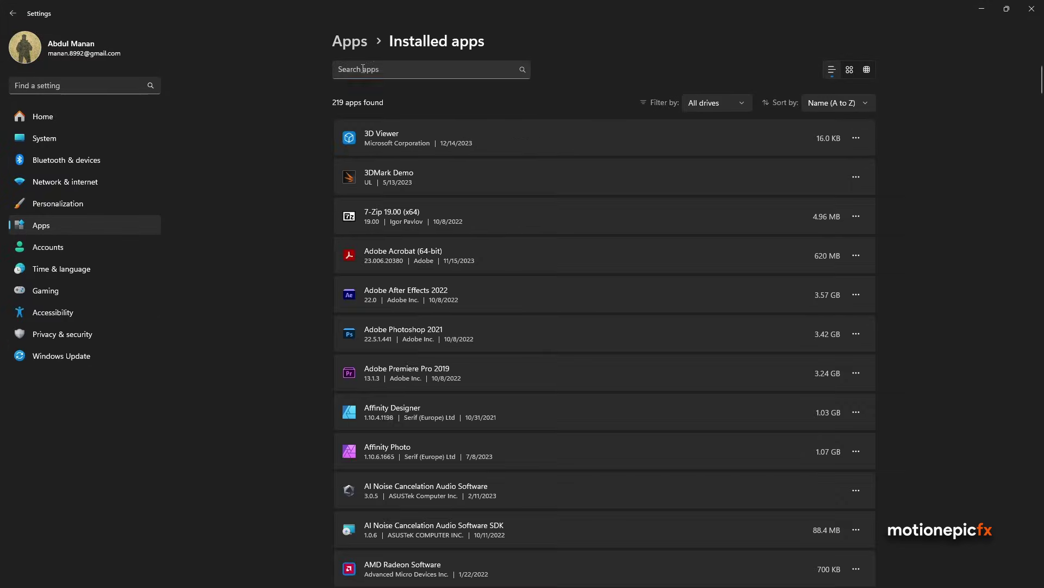
left_click(362, 69)
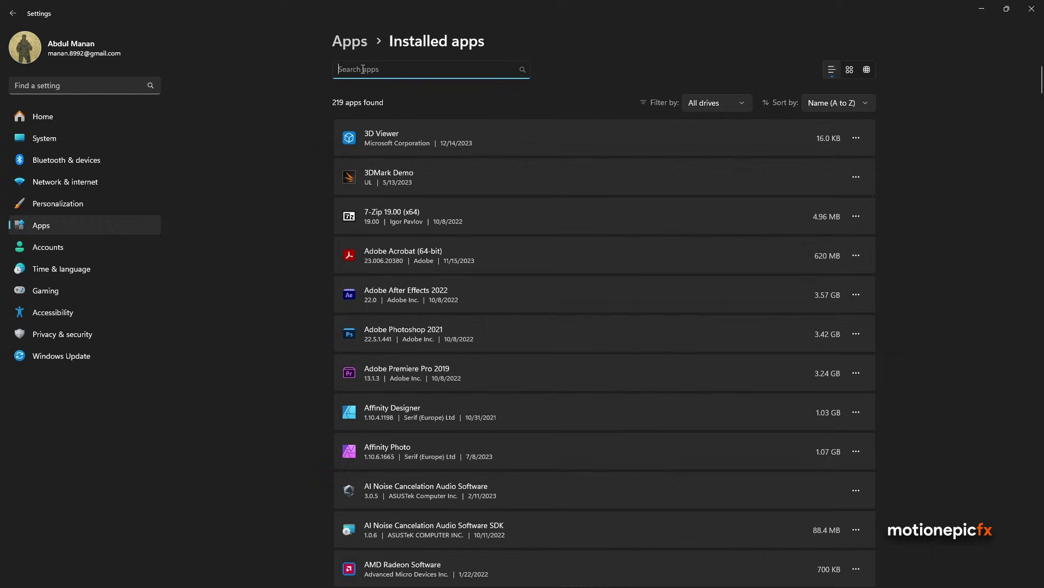
type("davi")
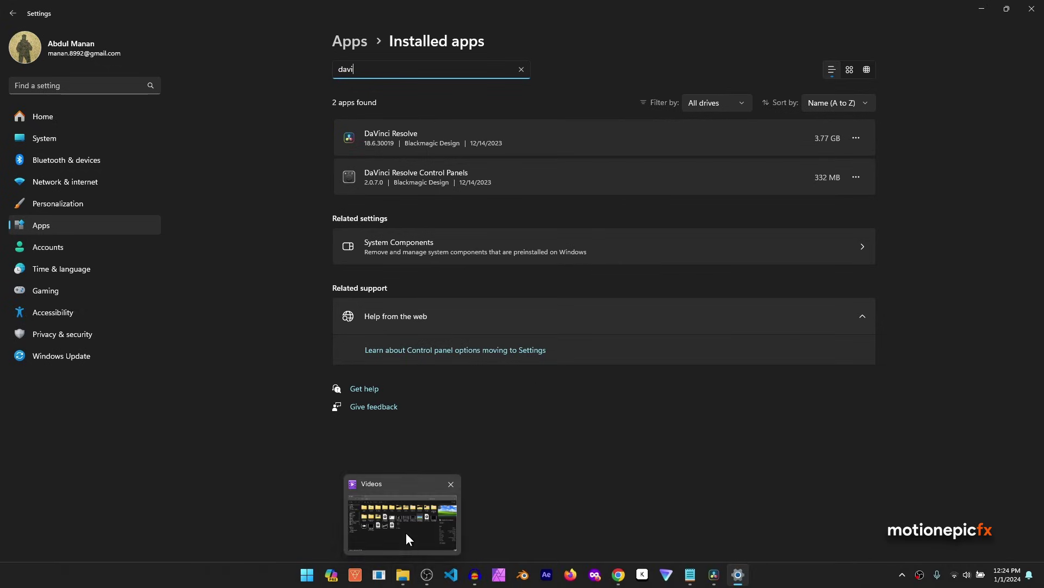
left_click(405, 529)
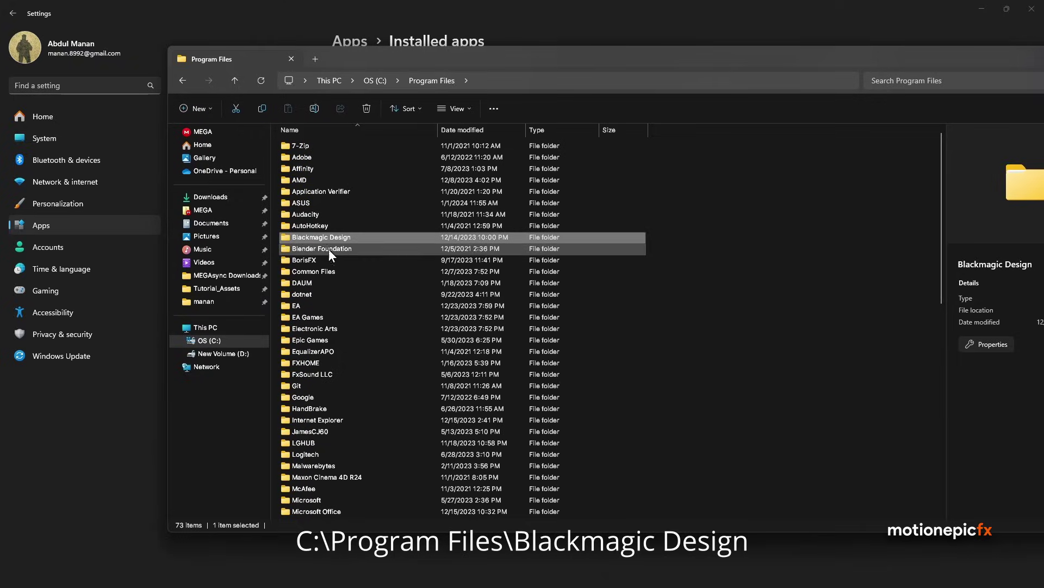
mouse_move(321, 236)
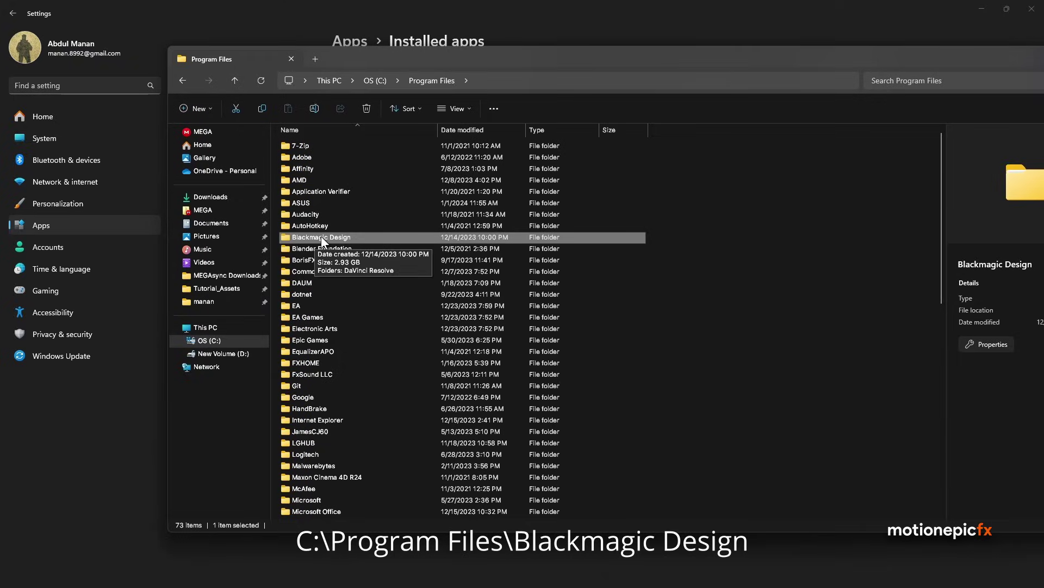
Show Program Files\Blackmagic Design beside Settings, then close that Explorer window.
left_click_drag(337, 55, 719, 219)
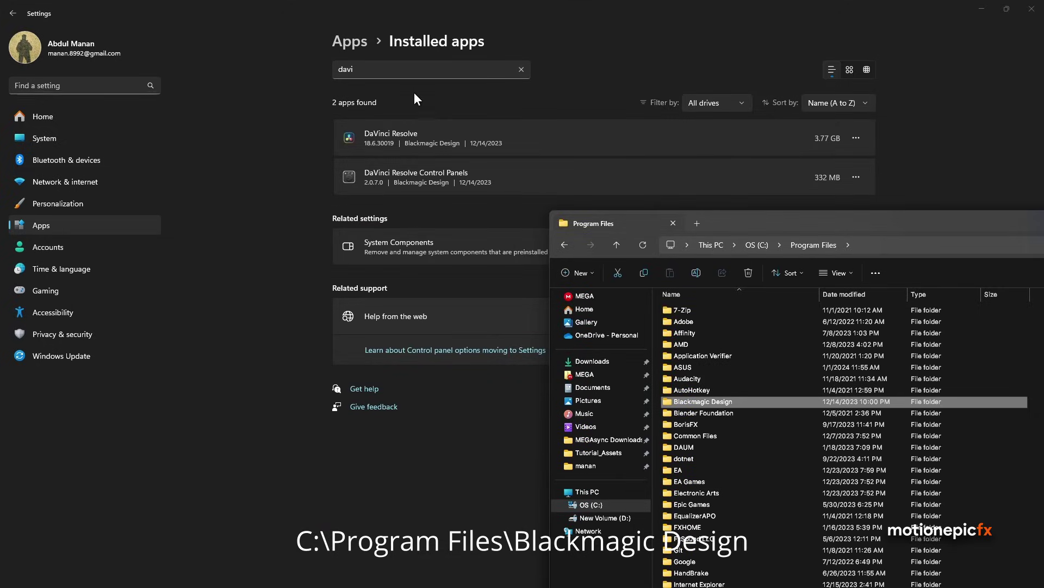
left_click_drag(743, 218, 437, 71)
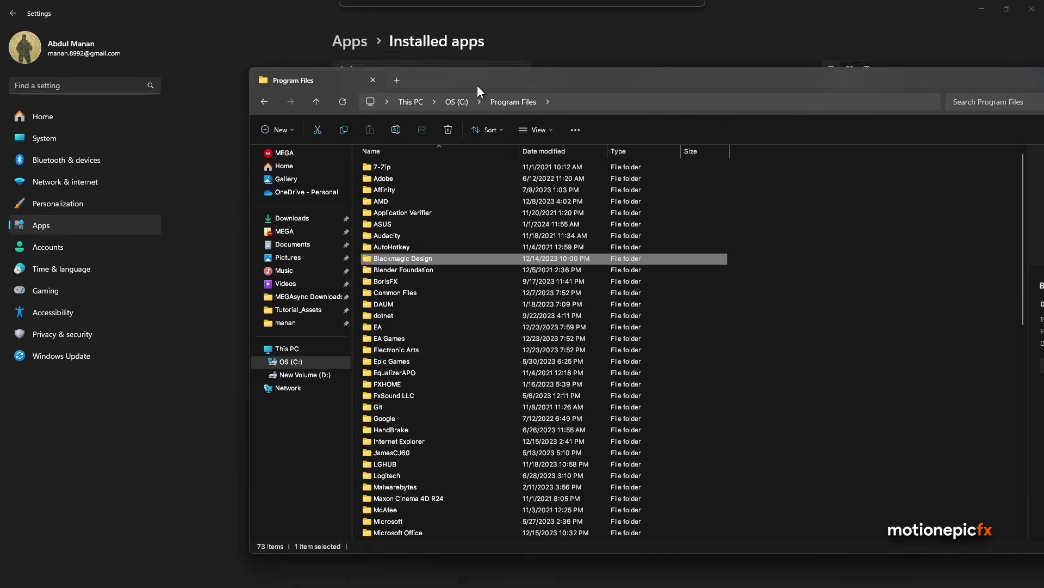
mouse_move(703, 402)
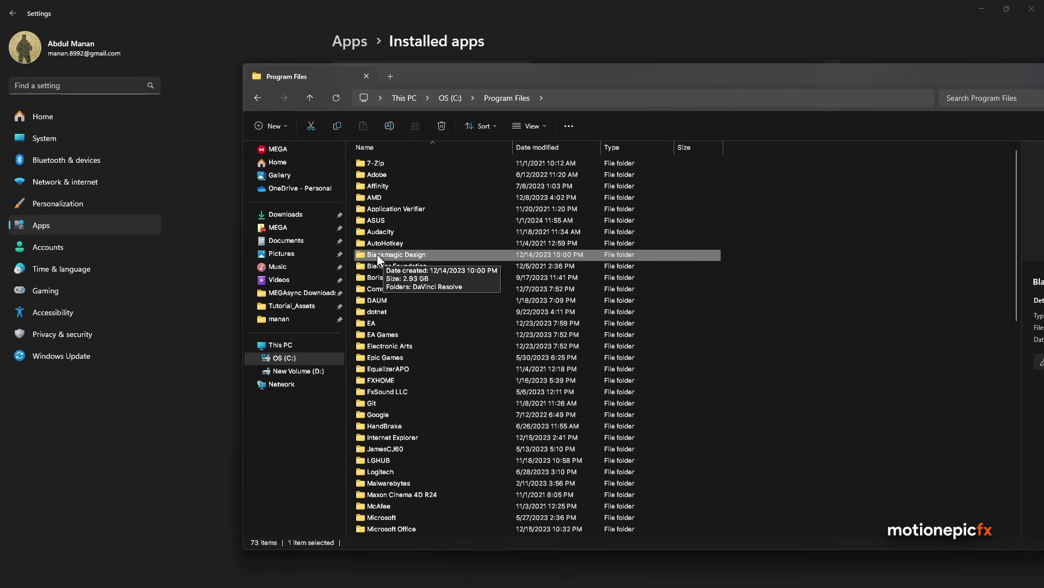
left_click(466, 63)
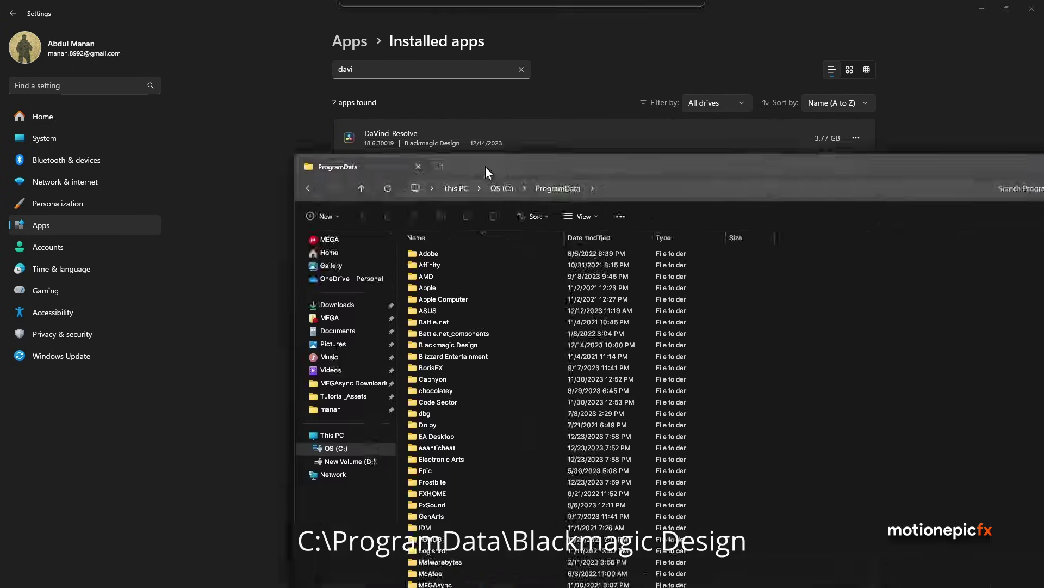
Highlight the Blackmagic Design folder in C:\ProgramData and go up to drive C root.
left_click_drag(486, 165, 365, 94)
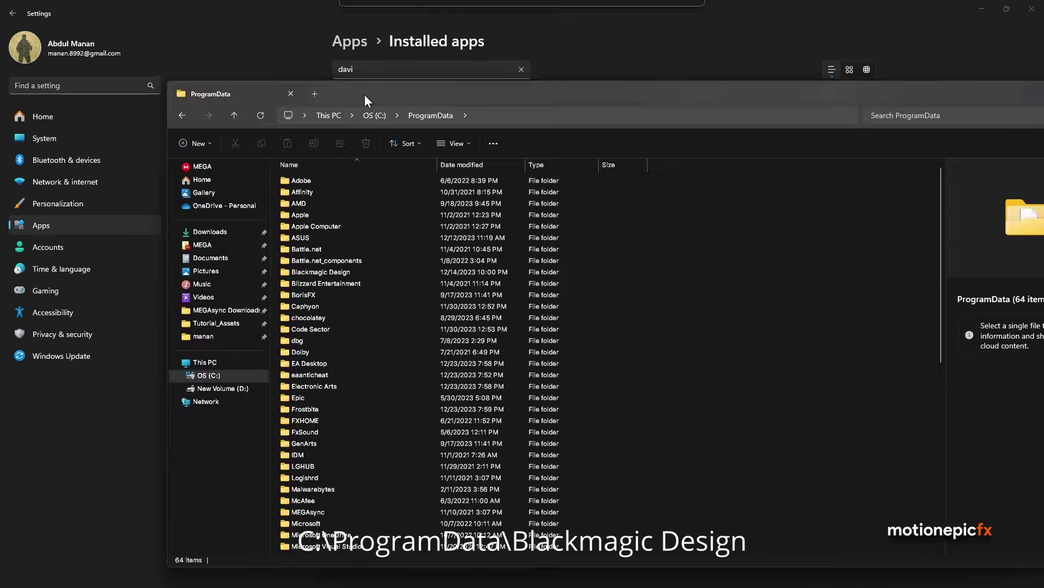
left_click(327, 270)
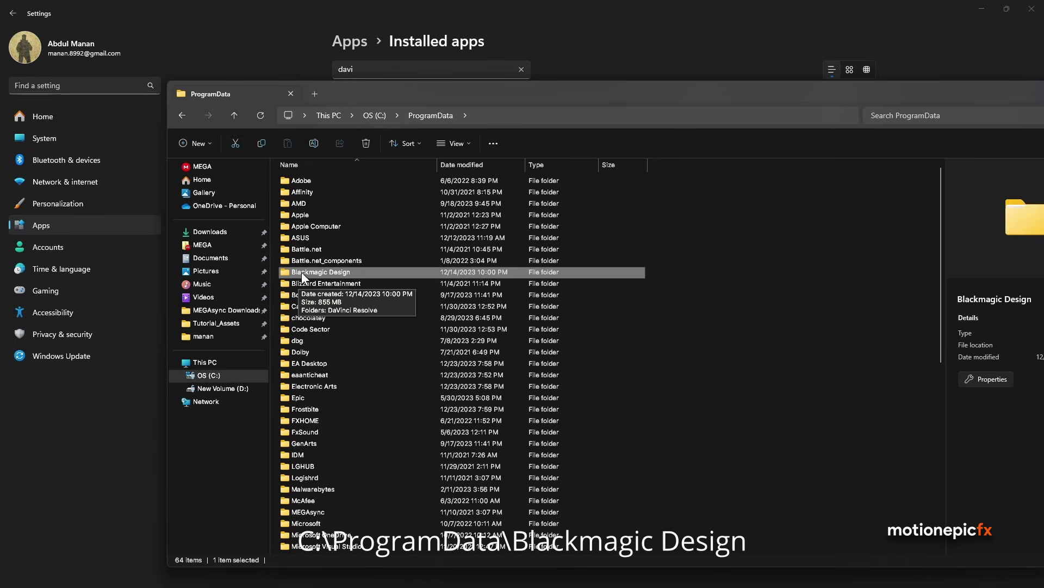
mouse_move(318, 274)
left_click_drag(364, 93, 544, 110)
left_click(544, 109)
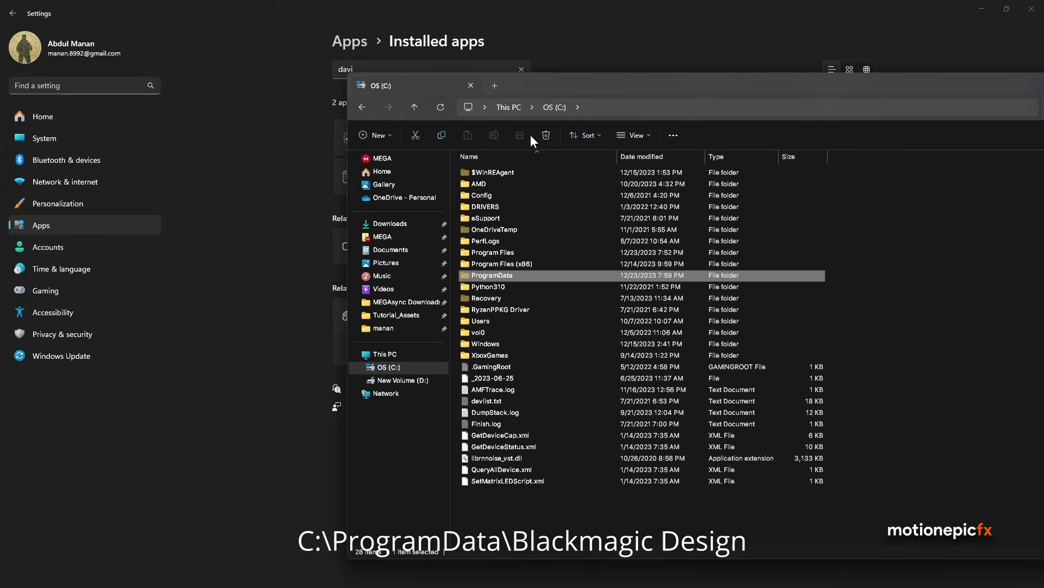
Make hidden items visible on drive C, then close File Explorer.
left_click(541, 142)
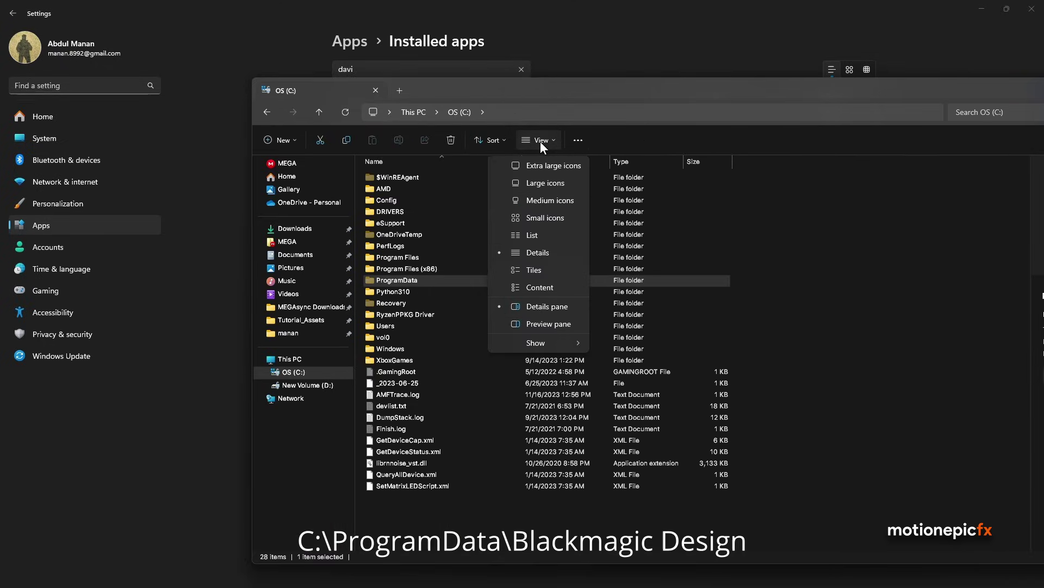
mouse_move(535, 343)
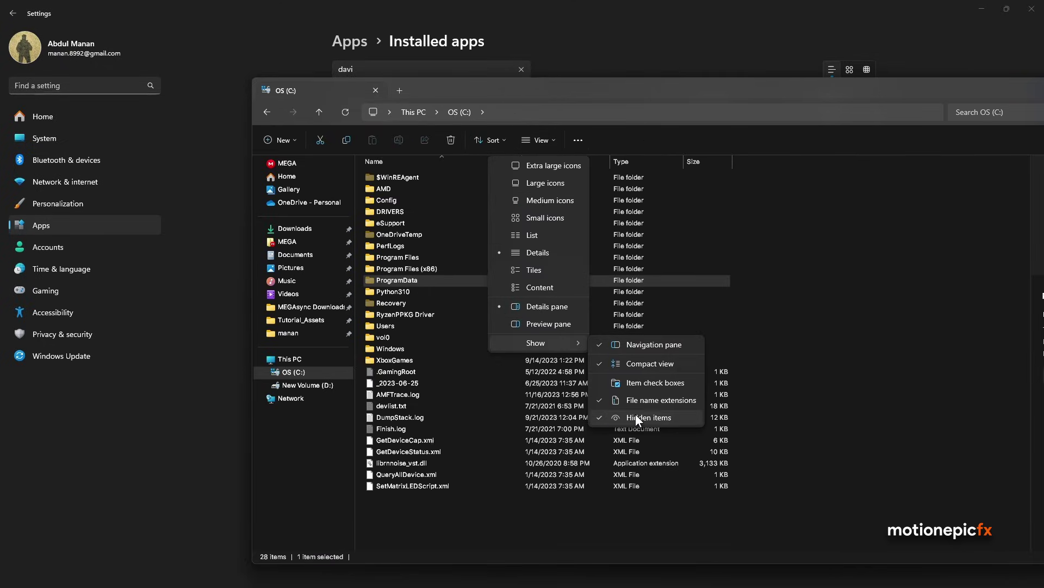
left_click(397, 270)
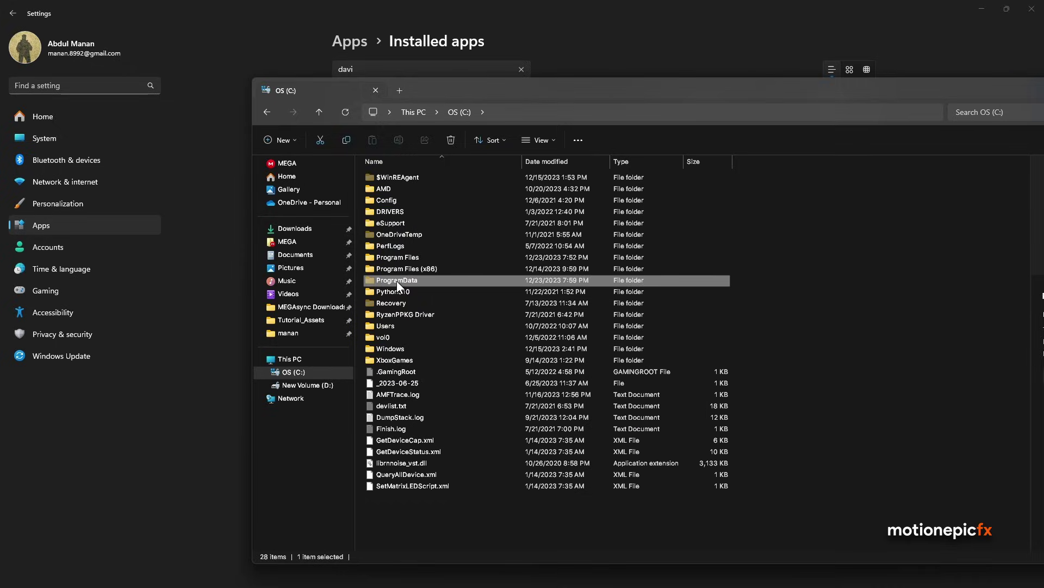
key("alt+F4")
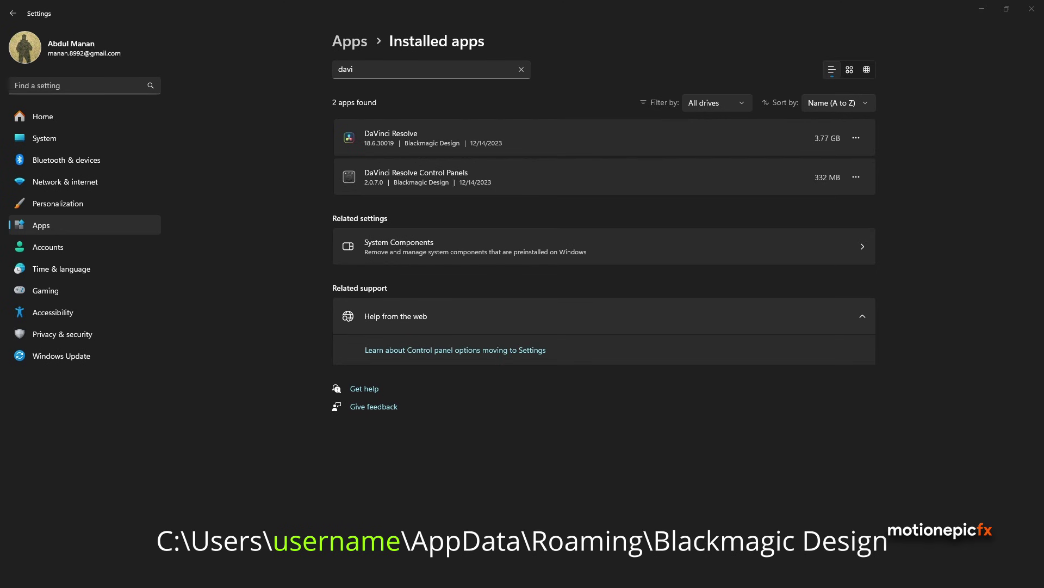
Reveal hidden items and navigate AppData\Roaming to select its Blackmagic Design folder.
left_click(367, 285)
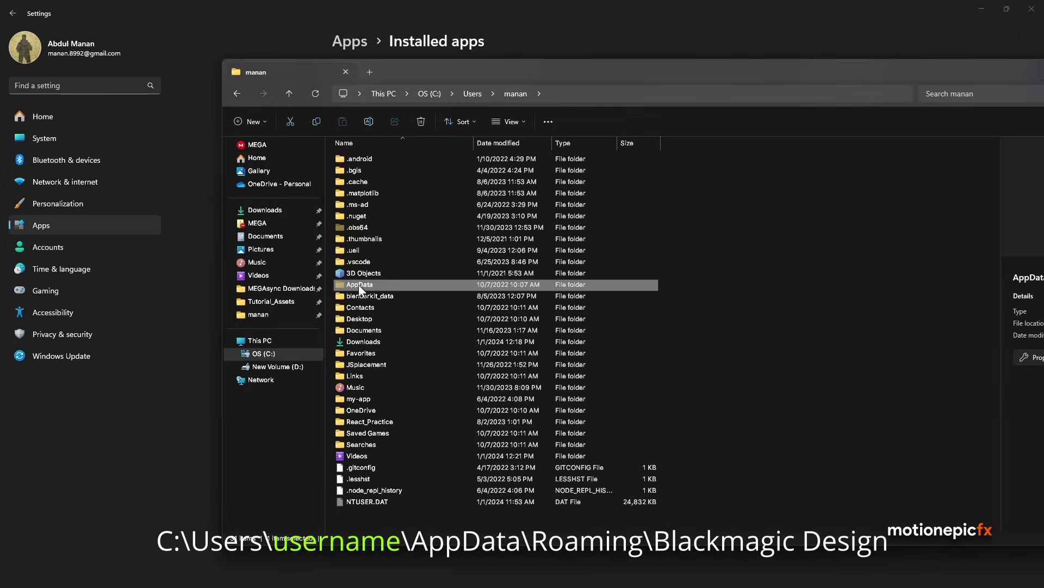
left_click(524, 123)
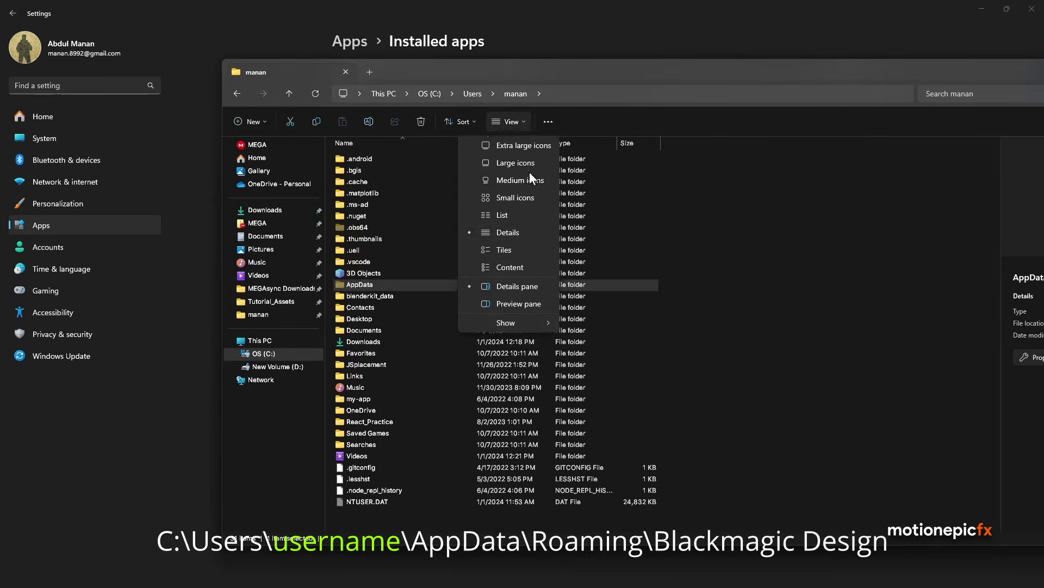
mouse_move(506, 324)
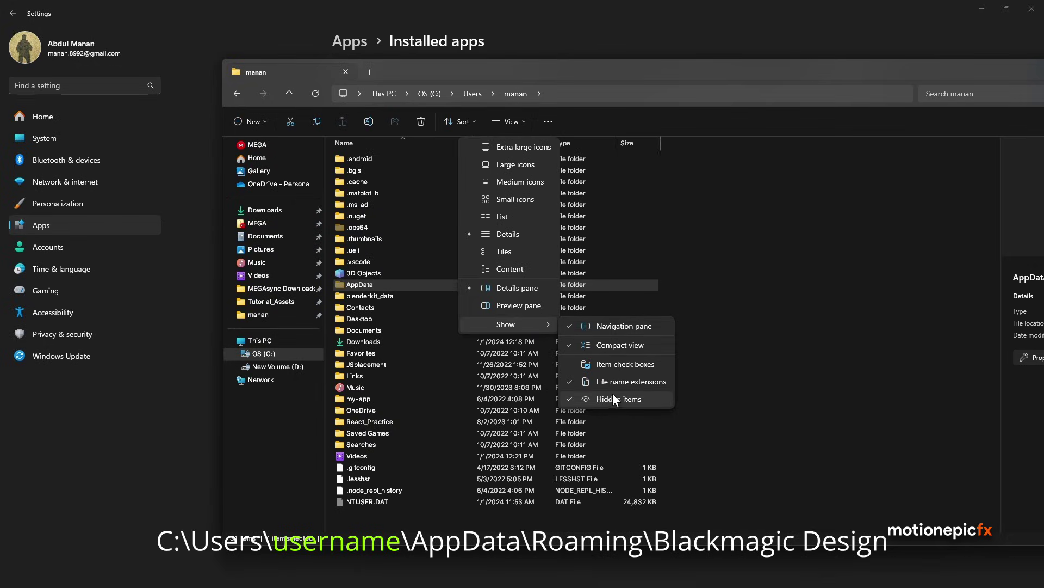
double_click(359, 285)
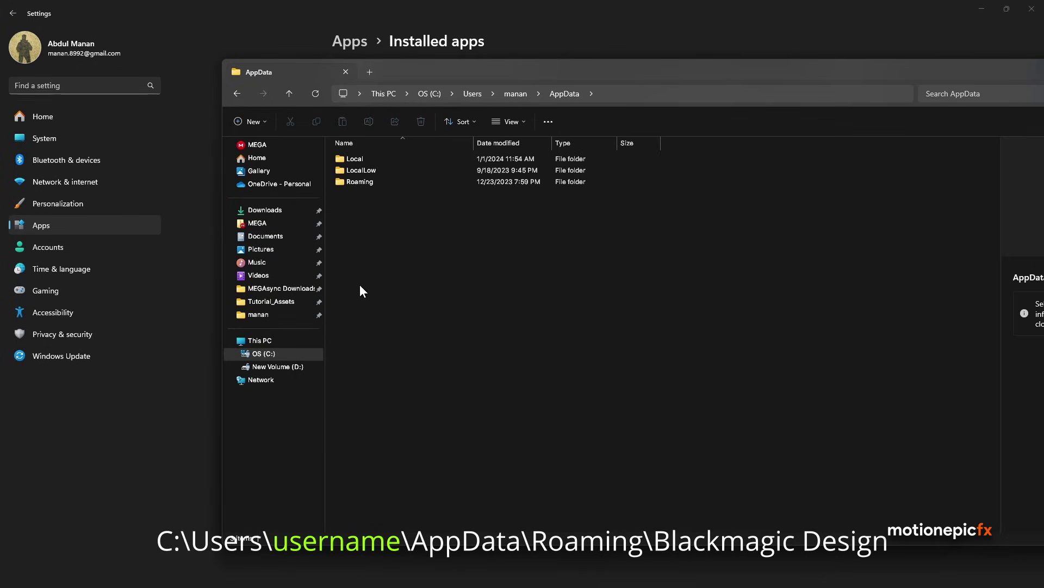
double_click(358, 182)
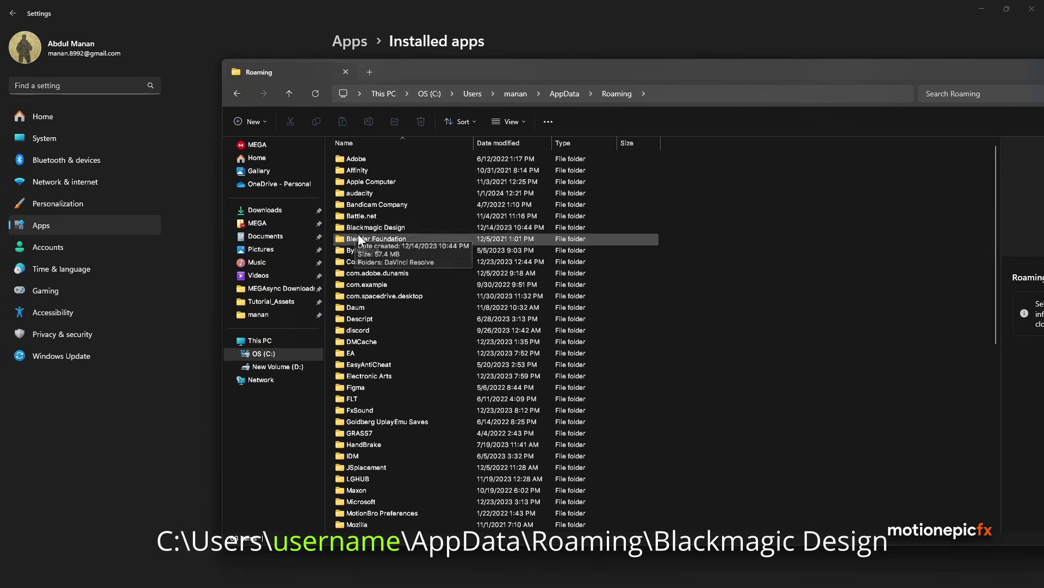
left_click(363, 227)
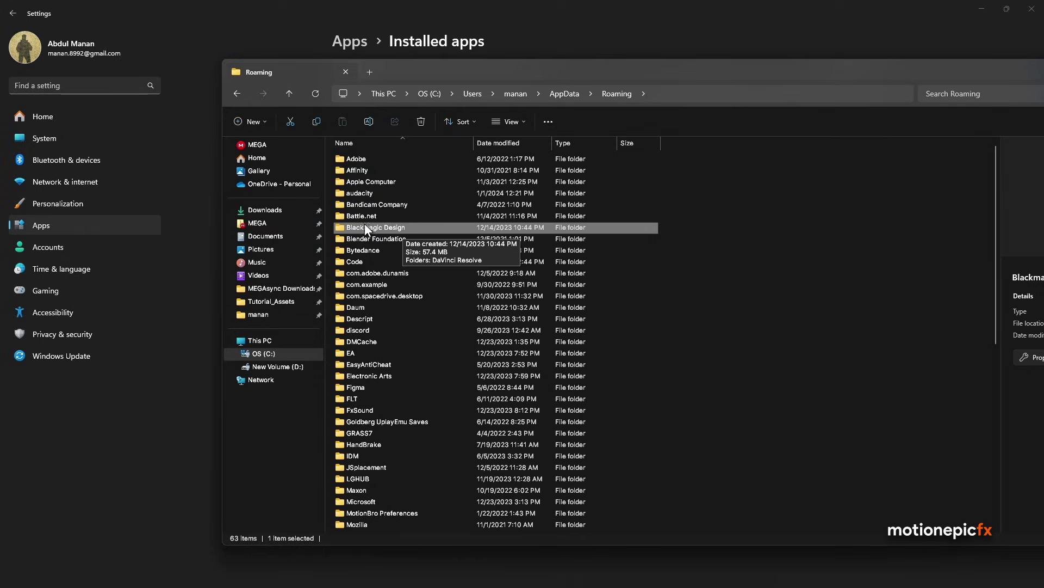